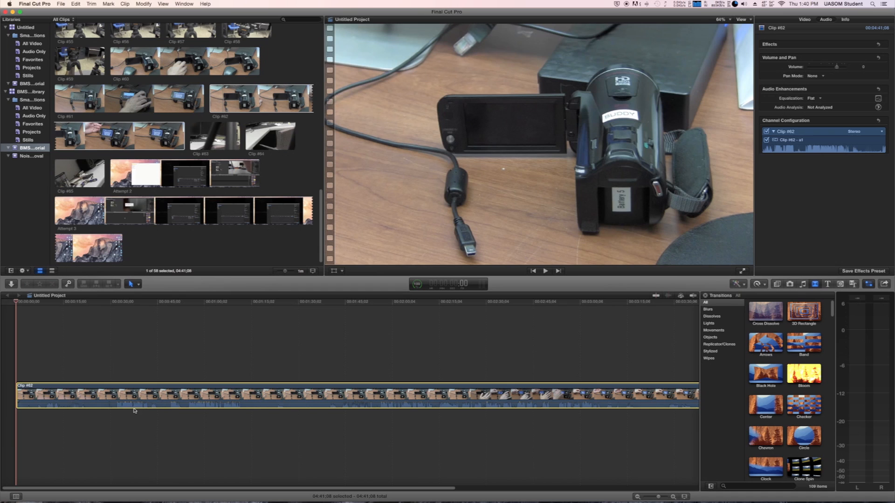
# - Detach the audio from Clip #62 in the timeline and raise the detached audio's volume slightly
pyautogui.rightClick(138, 389)
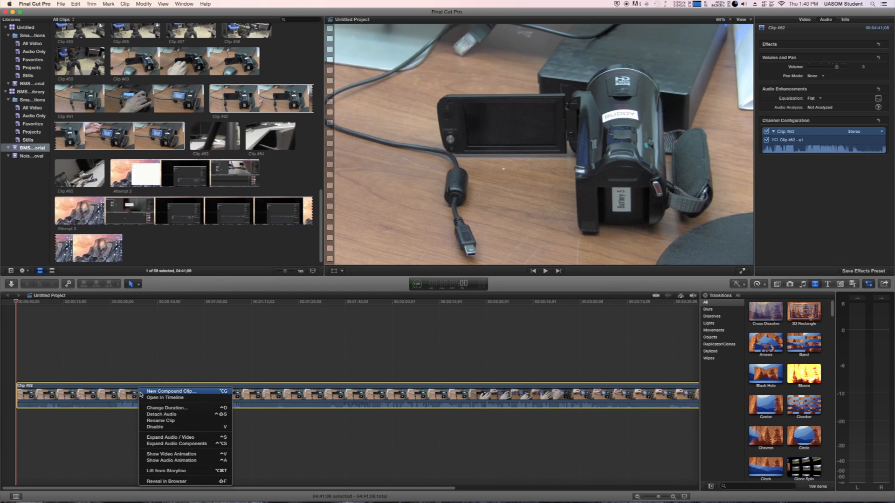
pyautogui.click(161, 415)
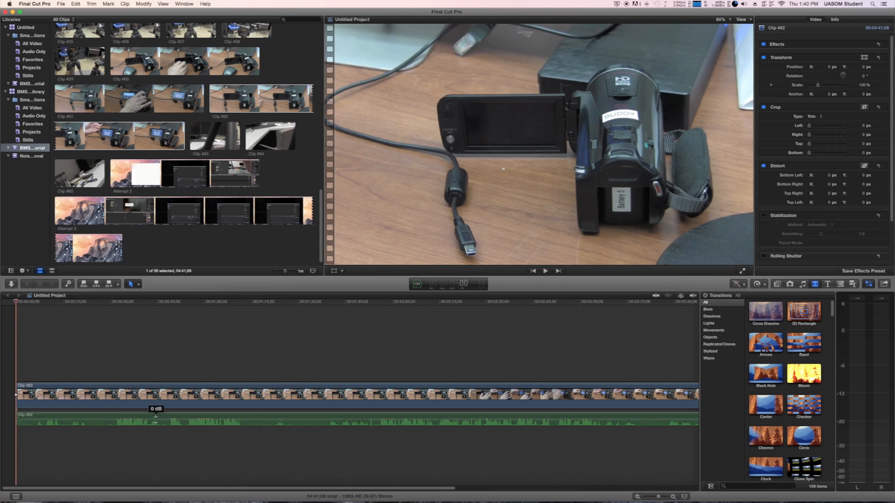
pyautogui.click(150, 417)
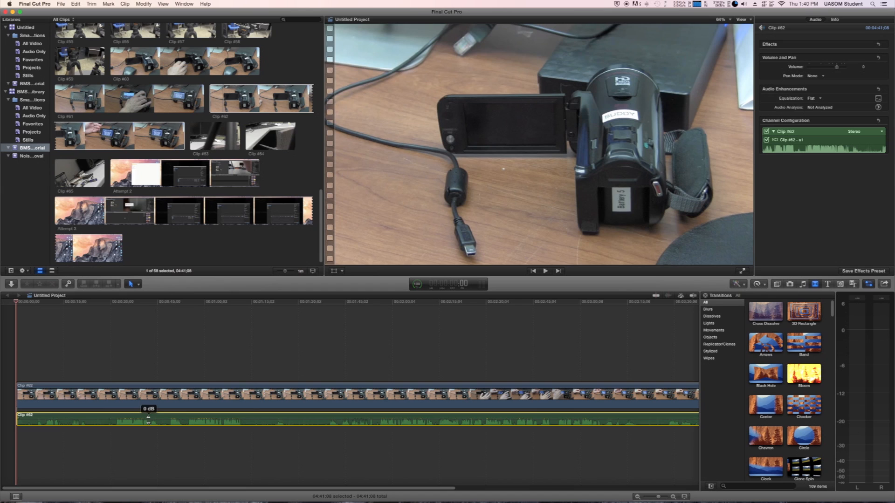
pyautogui.moveTo(149, 421); pyautogui.dragTo(147, 419)
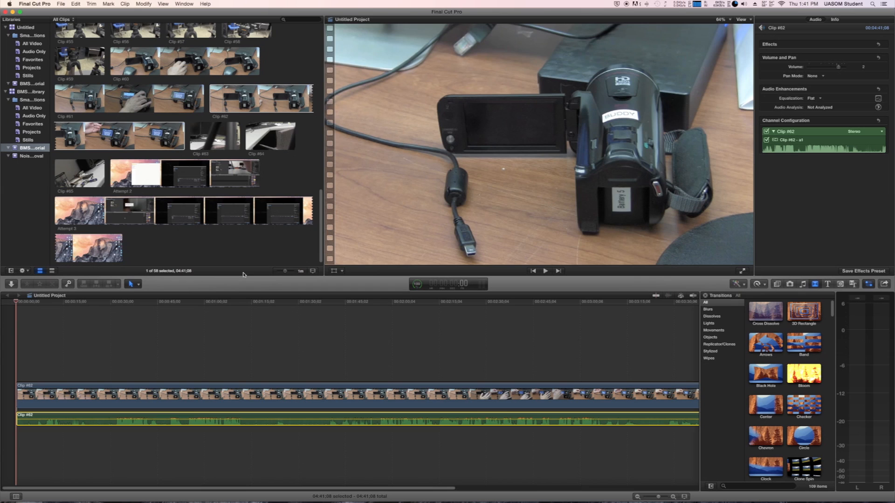
# - Reveal the source file of Clip #62 in Finder and launch Audacity
pyautogui.rightClick(243, 98)
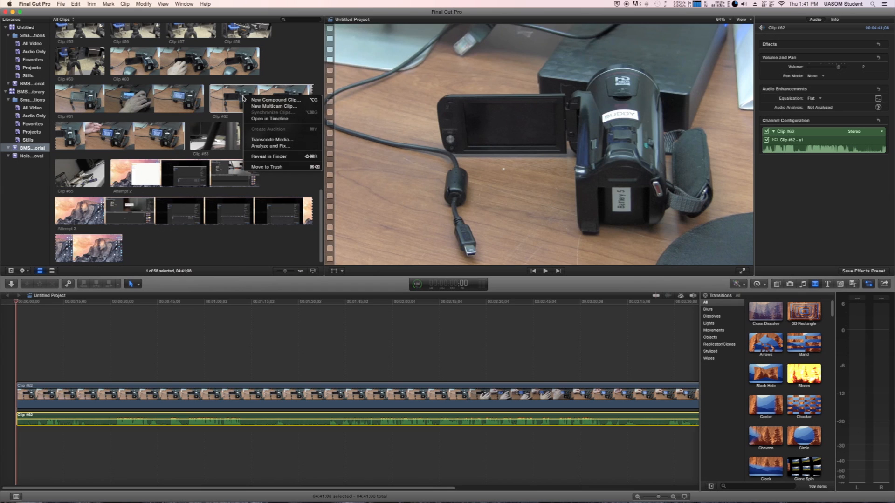
pyautogui.click(288, 157)
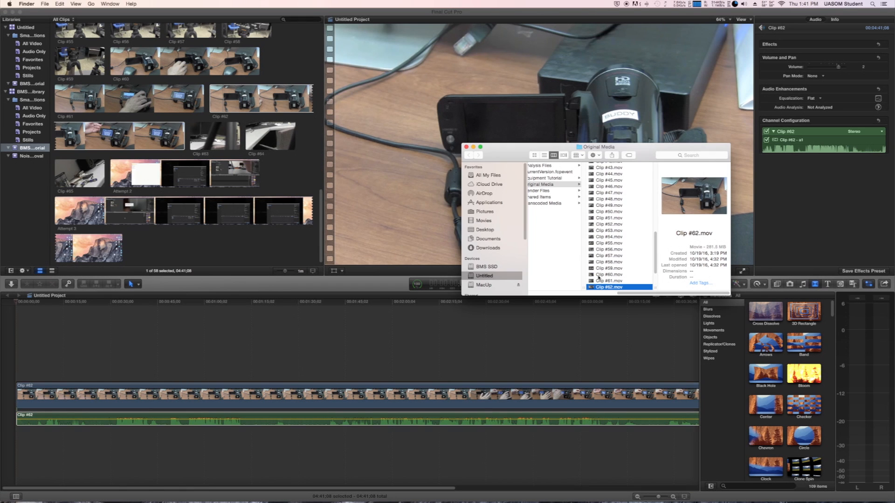
pyautogui.moveTo(620, 490)
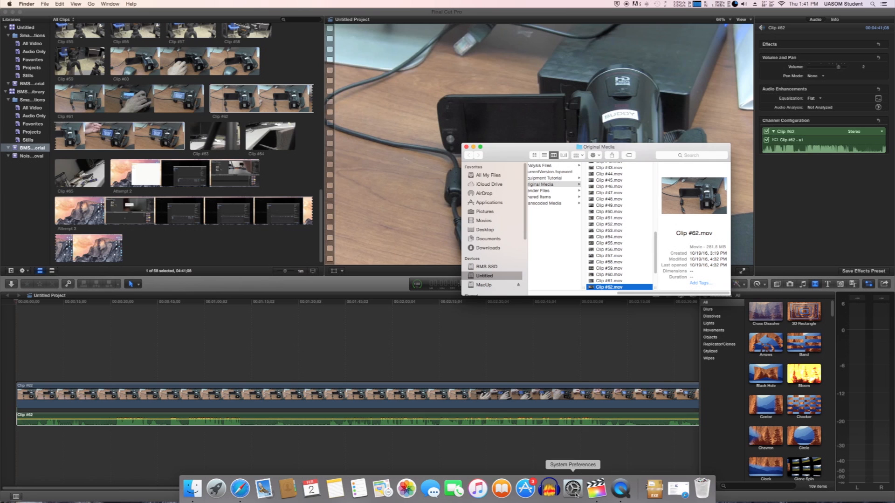
pyautogui.click(550, 489)
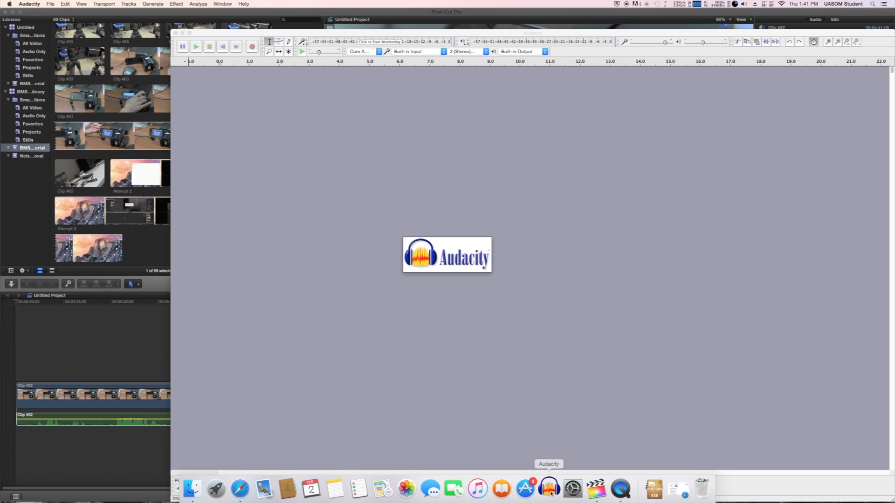
# - Arrange the Audacity and Finder windows side by side, import Clip #62.mov into Audacity, and close the Finder window
pyautogui.click(609, 171)
pyautogui.moveTo(605, 32); pyautogui.dragTo(894, 148)
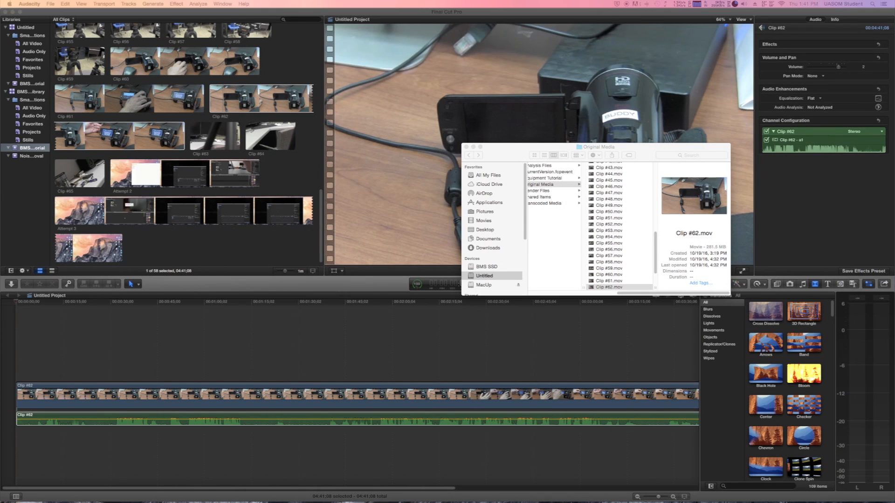
pyautogui.moveTo(649, 148); pyautogui.dragTo(789, 97)
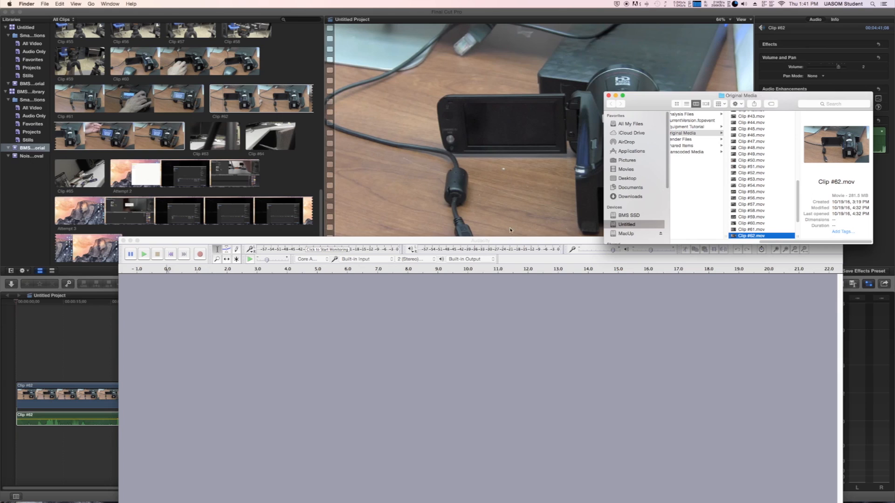
pyautogui.moveTo(510, 241); pyautogui.dragTo(402, 29)
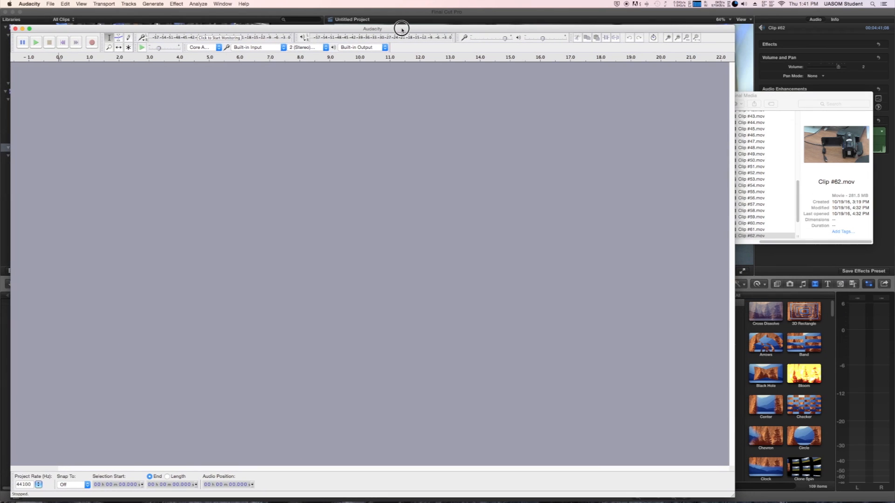
pyautogui.click(763, 235)
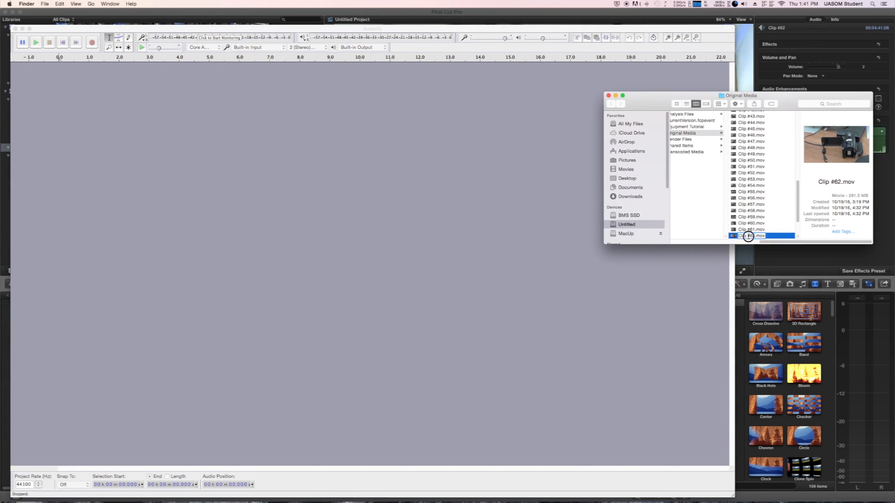
pyautogui.moveTo(784, 237); pyautogui.dragTo(326, 194)
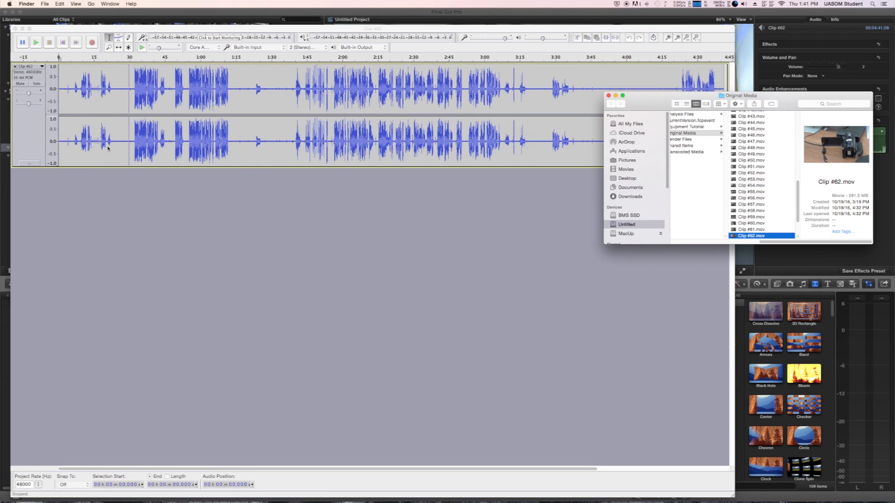
pyautogui.click(609, 96)
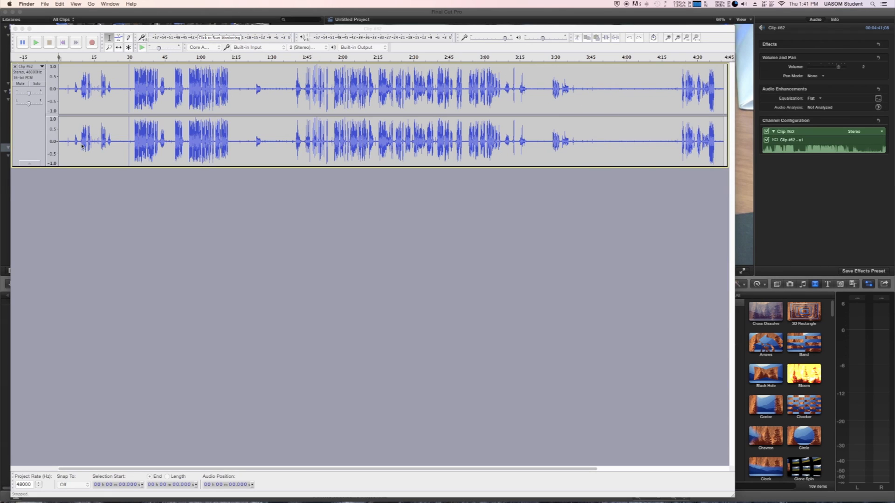
# - Select the quiet opening of the track, from about 0.1 to 3.7 seconds, and capture it as the Noise Reduction profile
pyautogui.click(99, 29)
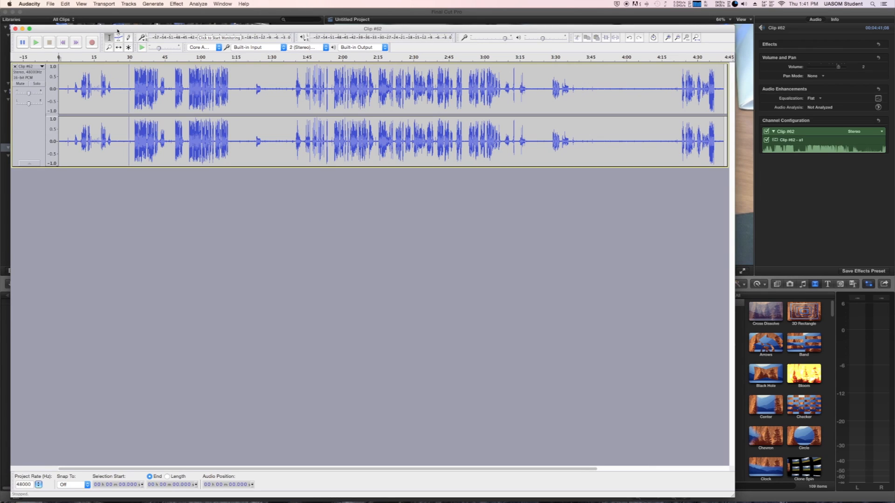
pyautogui.click(84, 5)
pyautogui.click(83, 14)
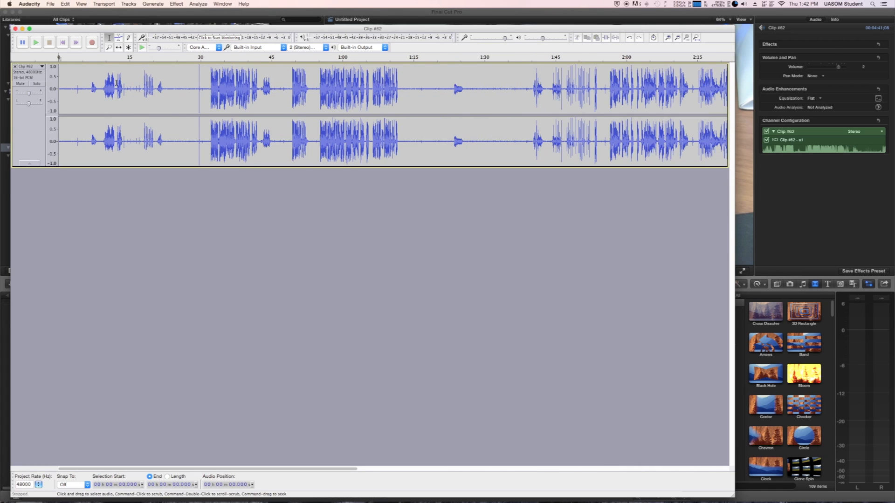
pyautogui.press('super+1')
pyautogui.press('super+1')
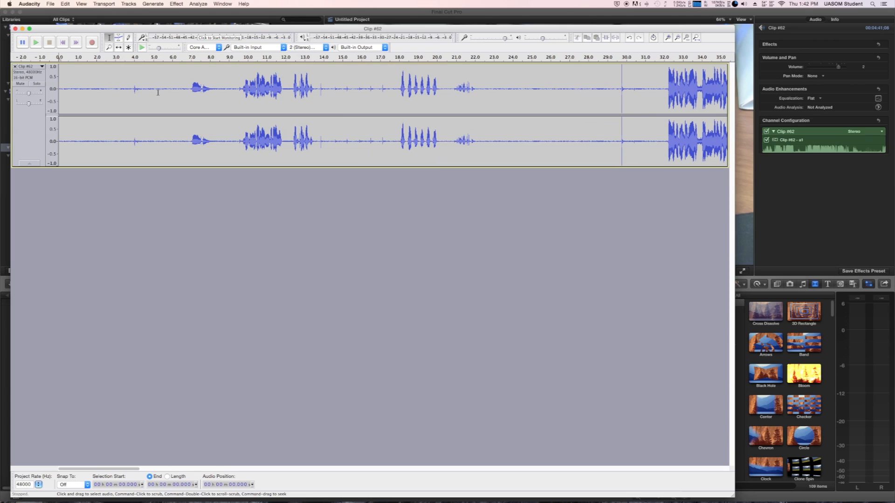
pyautogui.click(483, 89)
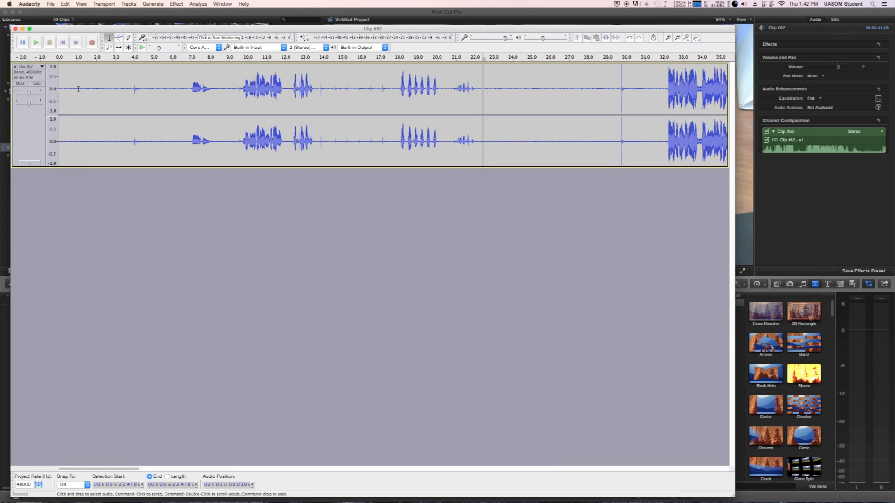
pyautogui.moveTo(59, 88); pyautogui.dragTo(127, 87)
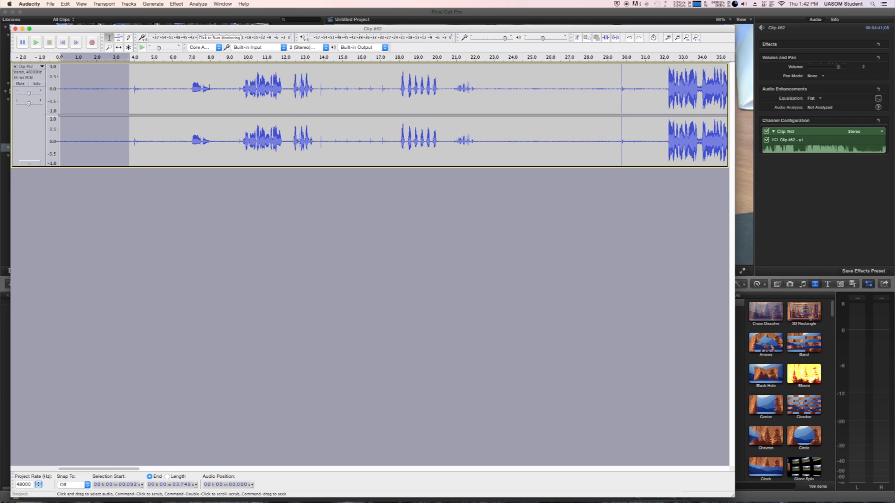
pyautogui.click(177, 4)
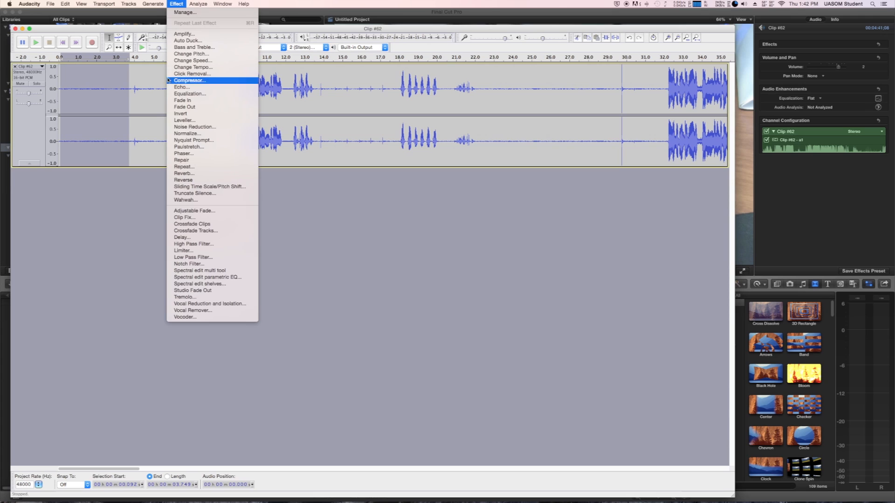
pyautogui.click(195, 127)
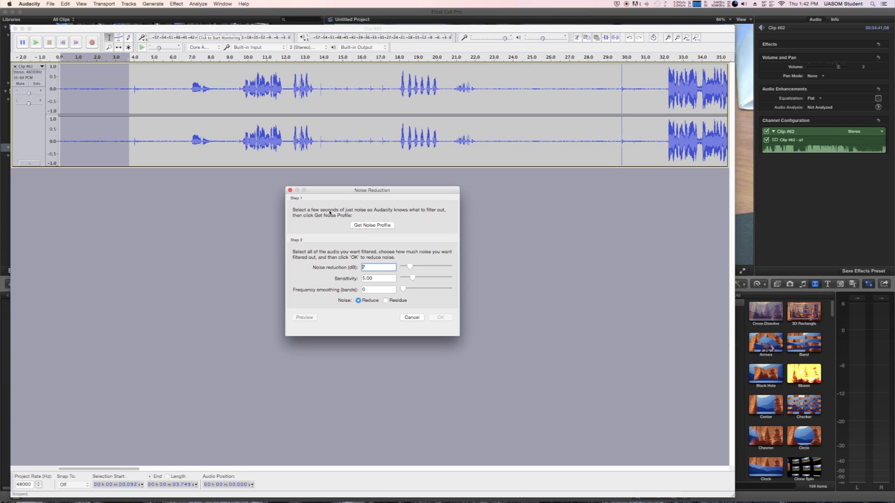
pyautogui.click(366, 228)
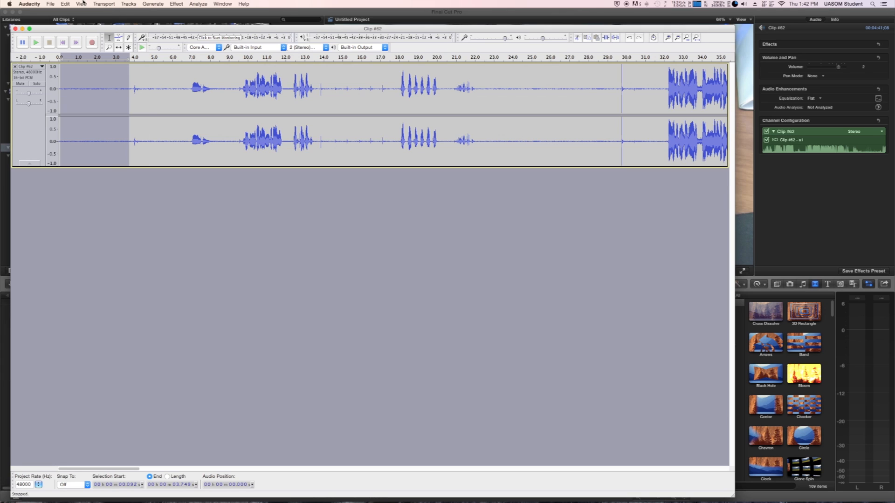
# - Apply Noise Reduction to the entire Clip #62 track, adjusting the reduction amount slightly
pyautogui.click(64, 4)
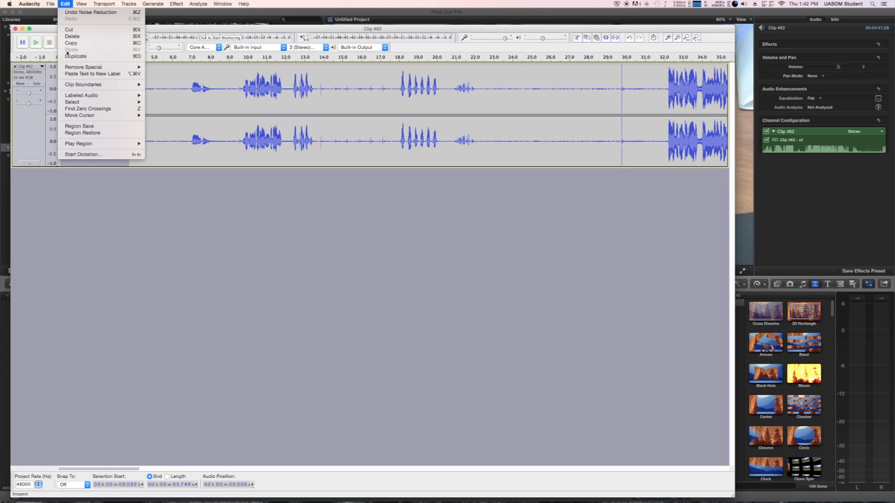
pyautogui.click(159, 104)
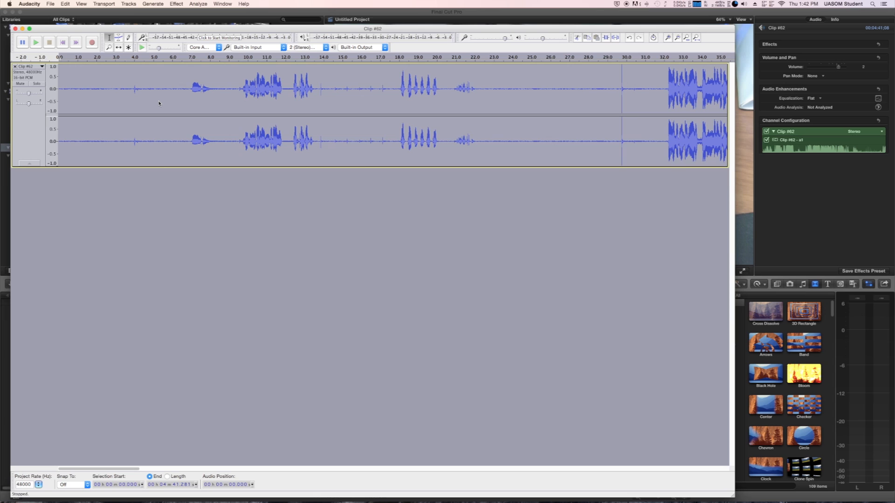
pyautogui.click(175, 4)
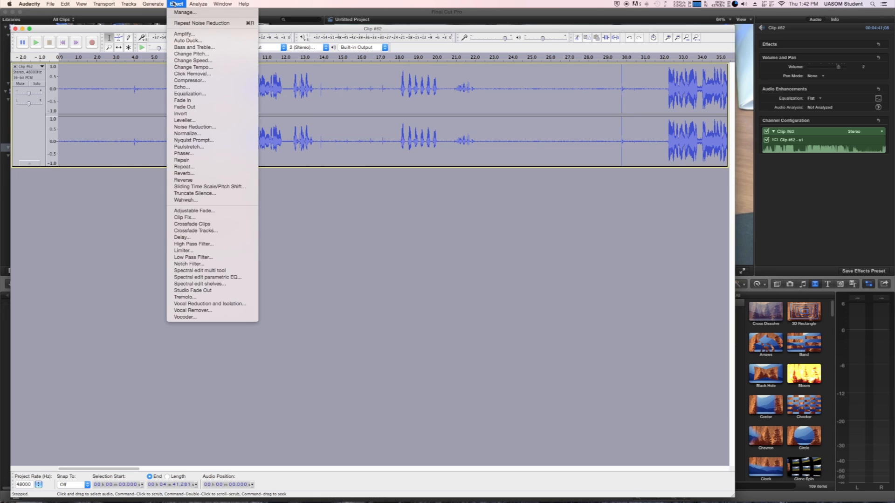
pyautogui.click(206, 127)
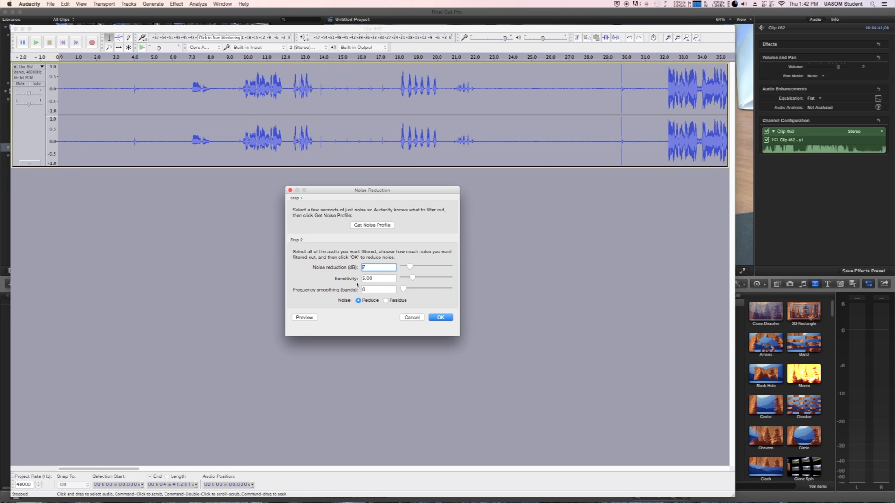
pyautogui.moveTo(412, 269); pyautogui.dragTo(414, 267)
pyautogui.click(441, 318)
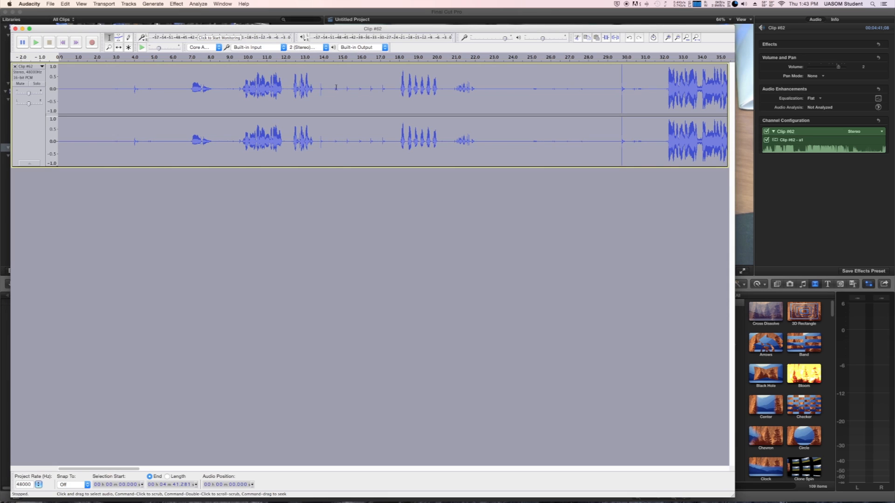
# - Examine the quiet stretches of the waveform at about 5 to 7 and 22 to 24 seconds for remaining noise
pyautogui.moveTo(155, 89); pyautogui.dragTo(186, 89)
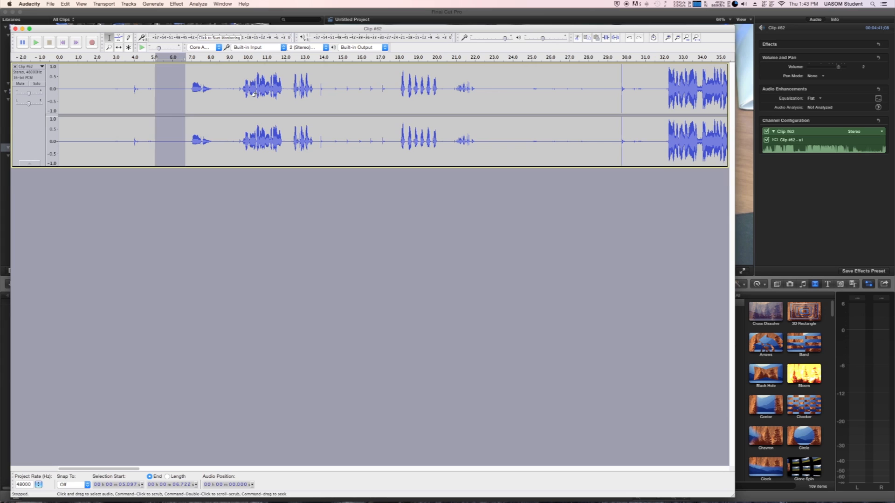
pyautogui.click(257, 93)
pyautogui.moveTo(479, 91); pyautogui.dragTo(519, 88)
pyautogui.click(162, 185)
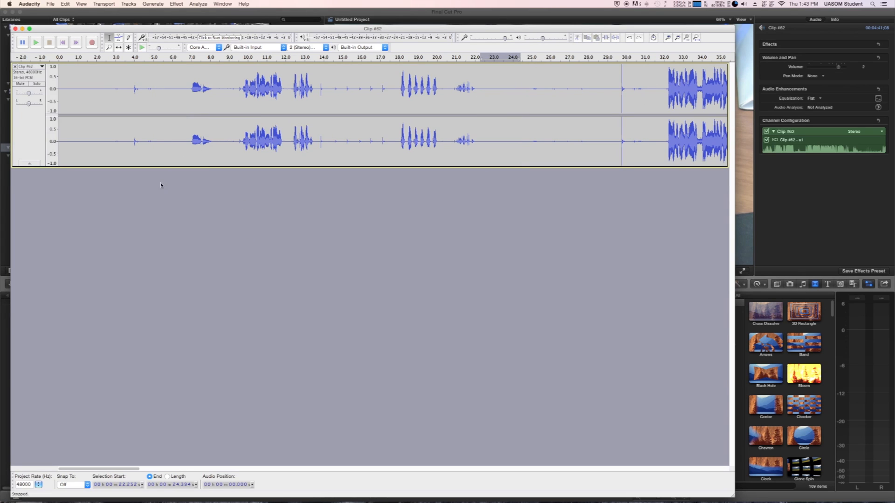
pyautogui.click(50, 4)
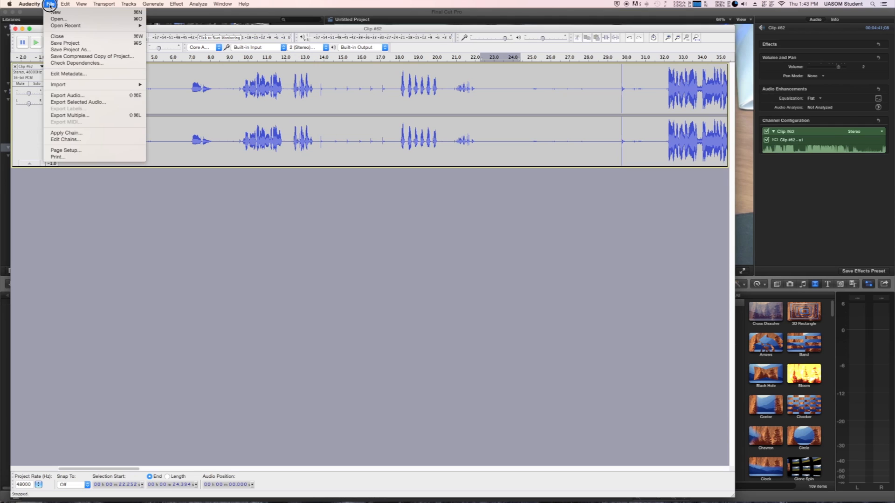
pyautogui.click(59, 19)
pyautogui.click(535, 268)
# - Export the audio to the Desktop as "Clip #62 noise reduce" in WAV (Microsoft) signed 16-bit PCM format, leaving the metadata as is
pyautogui.click(50, 4)
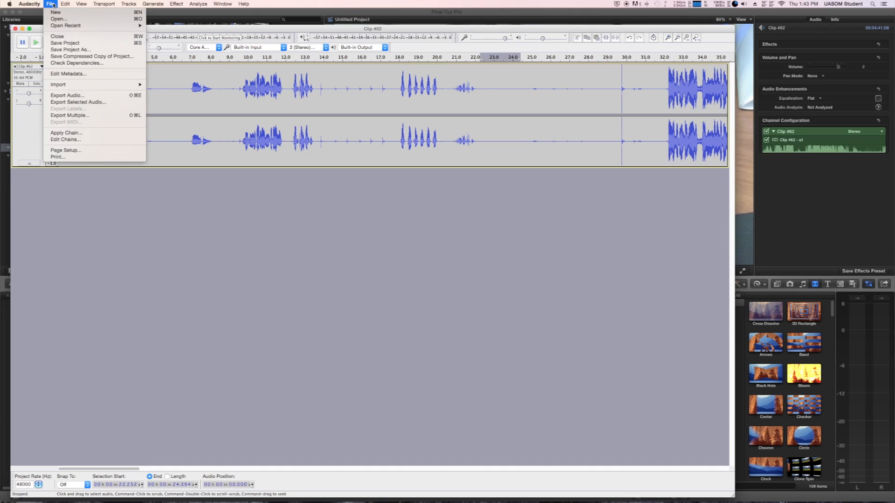
pyautogui.click(89, 95)
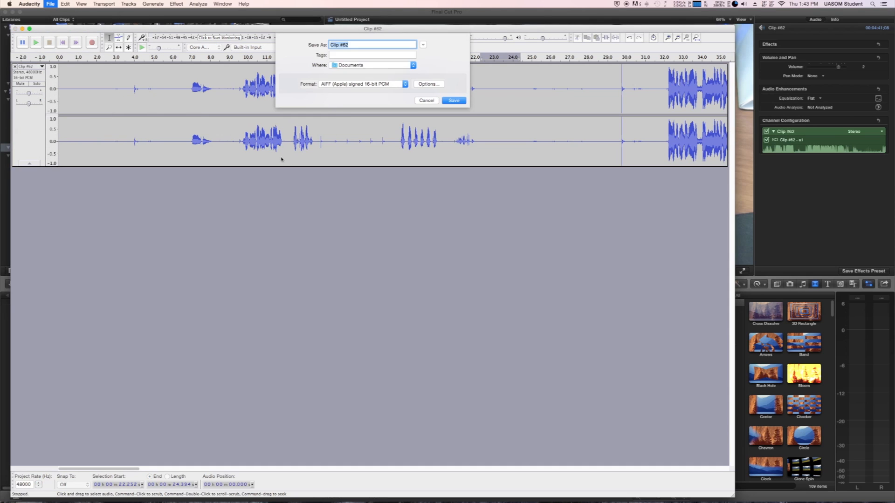
pyautogui.click(358, 42)
pyautogui.write('noise reduce')
pyautogui.click(379, 66)
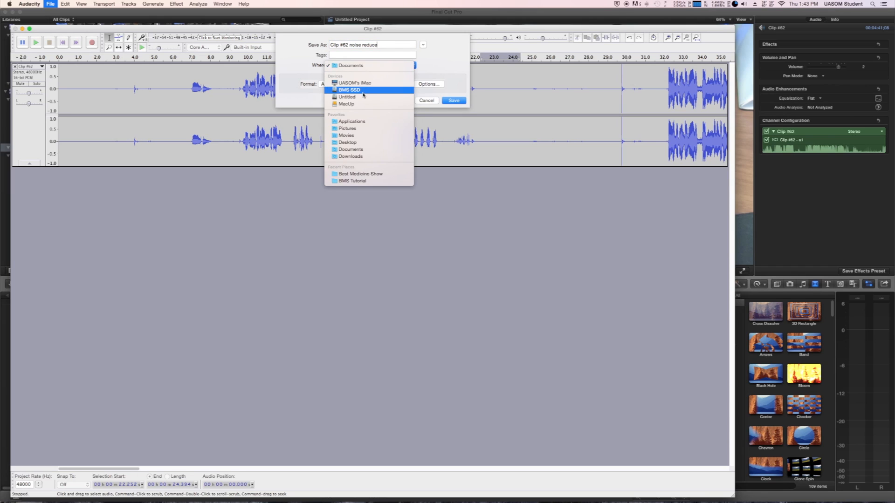
pyautogui.click(362, 143)
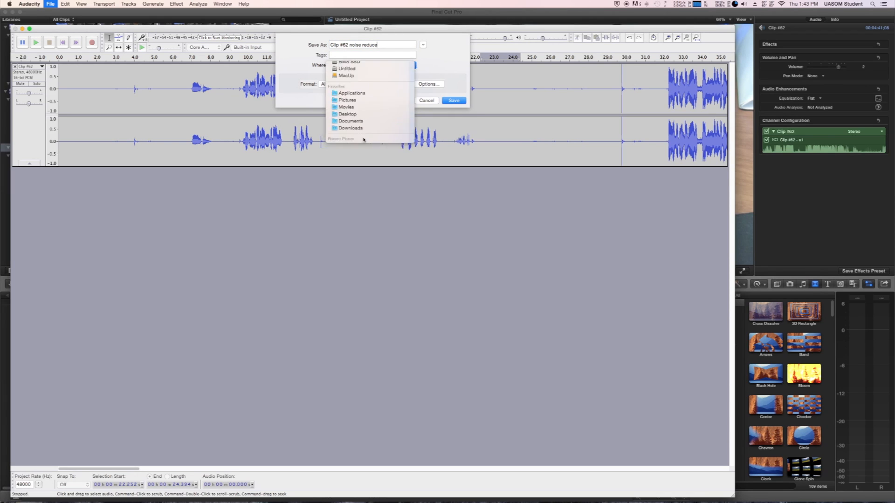
pyautogui.click(398, 85)
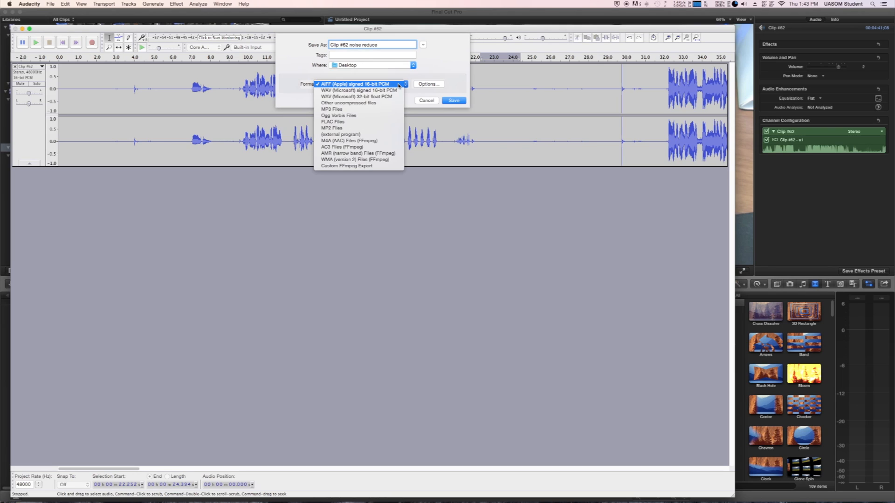
pyautogui.click(385, 91)
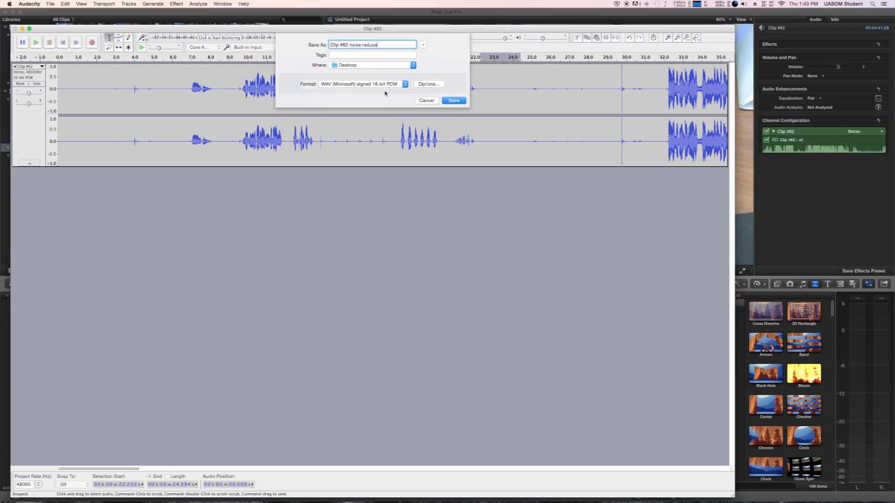
pyautogui.click(447, 101)
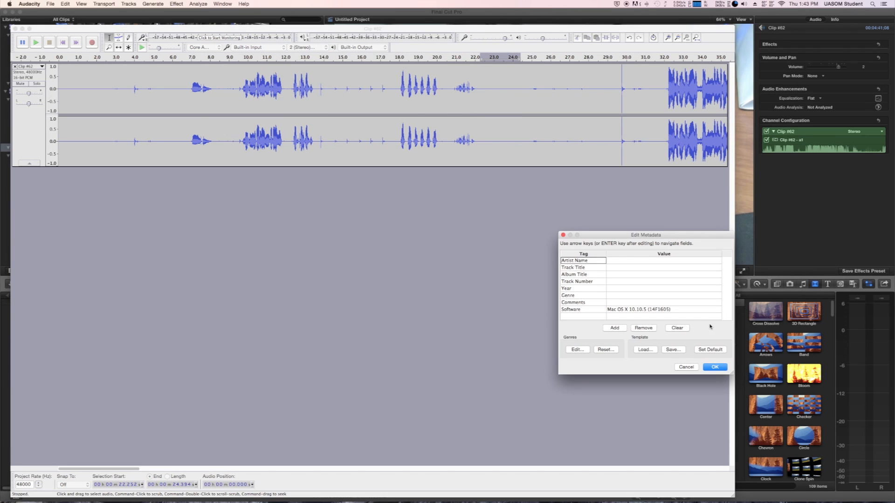
pyautogui.click(717, 368)
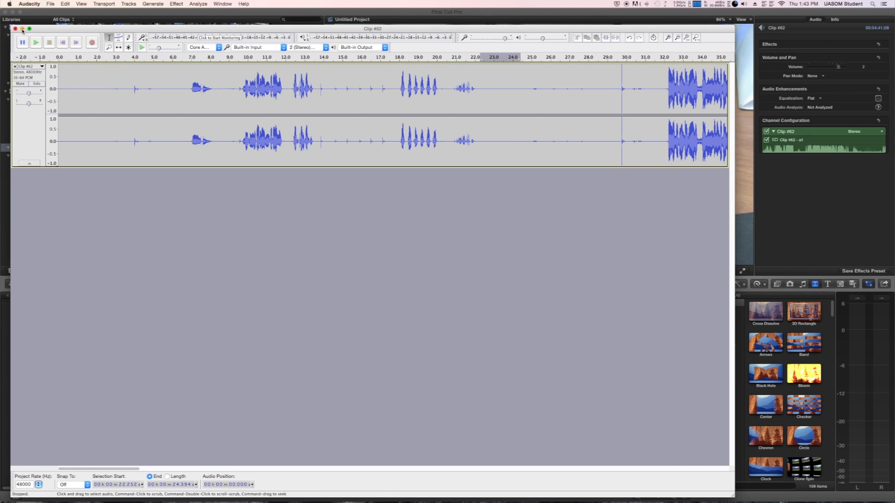
# - Minimize Audacity to return to Final Cut Pro, and disable the detached Clip #62 audio in the timeline
pyautogui.click(23, 29)
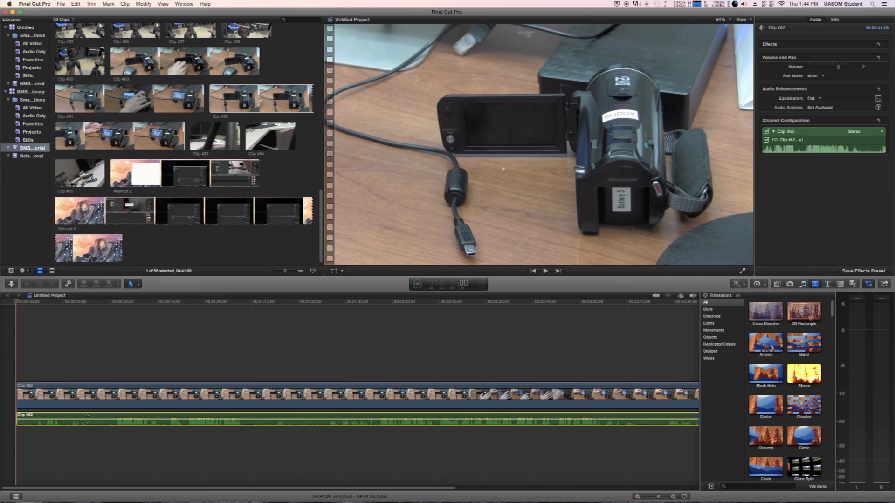
pyautogui.rightClick(87, 418)
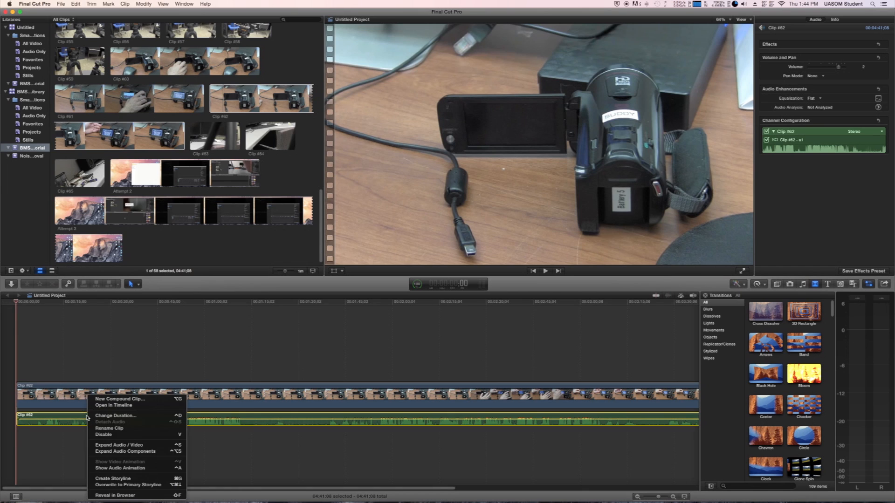
pyautogui.click(101, 436)
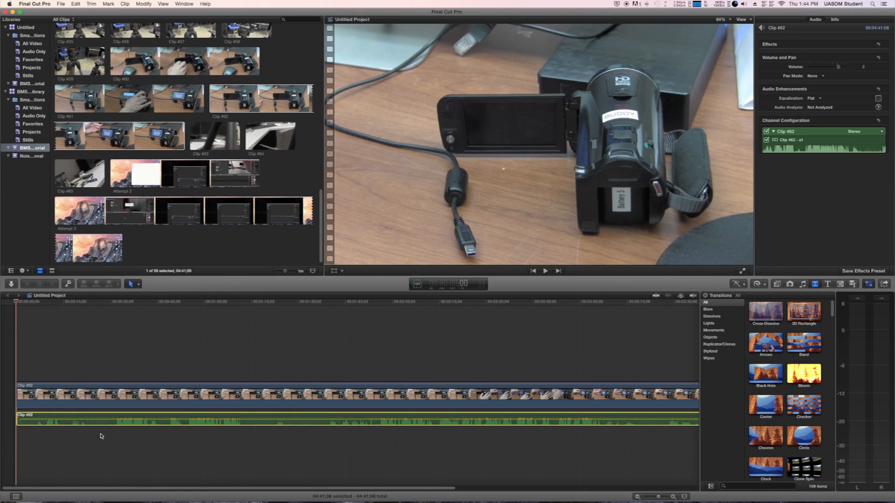
# - Import Clip #62 noise reduce.wav from the Desktop into the BMS Tutorial event, and close the Media Import window
pyautogui.click(64, 4)
pyautogui.moveTo(111, 47)
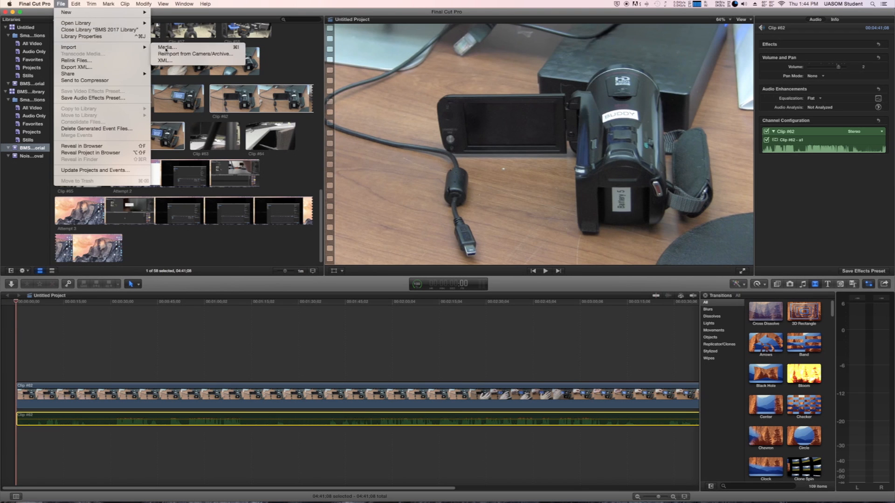
pyautogui.click(165, 49)
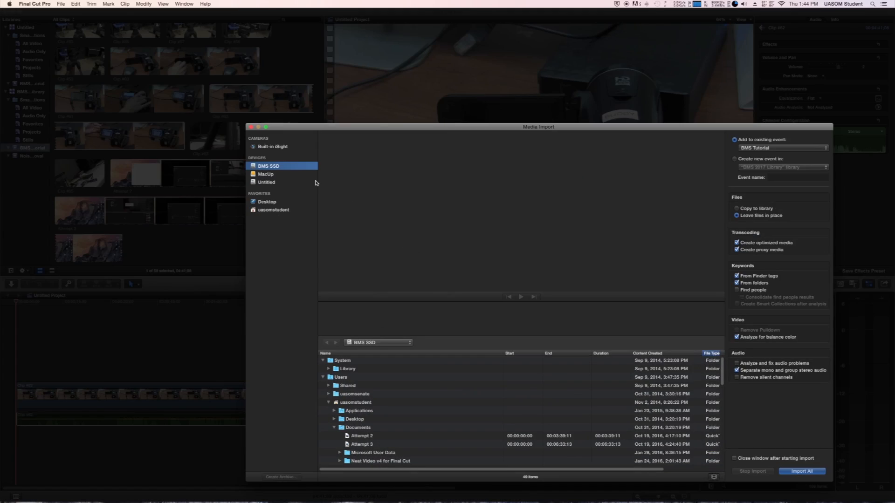
pyautogui.click(269, 203)
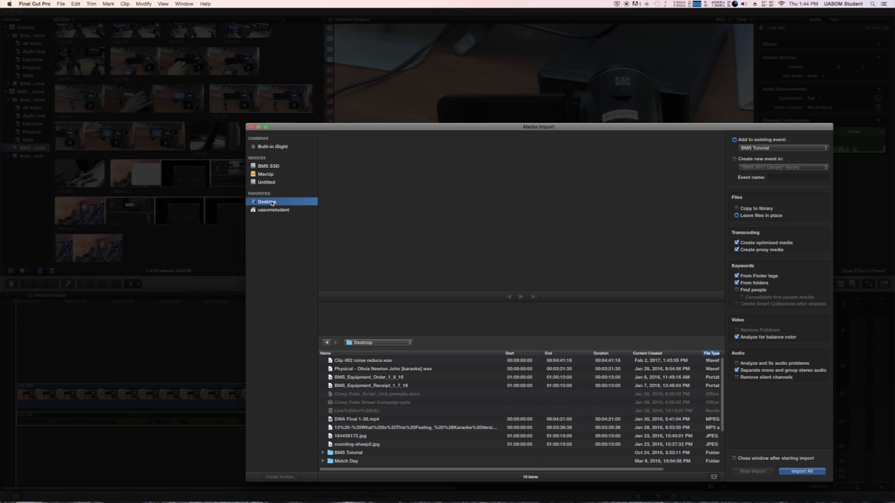
pyautogui.click(394, 361)
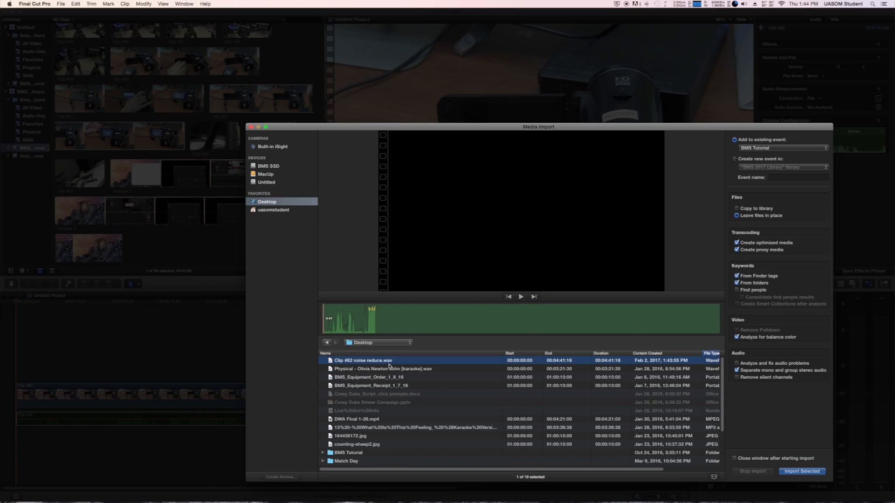
pyautogui.click(803, 472)
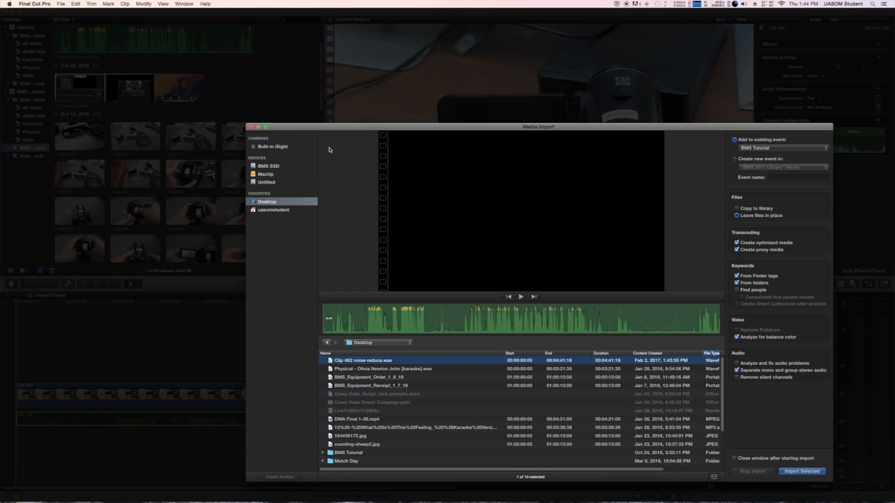
pyautogui.click(251, 127)
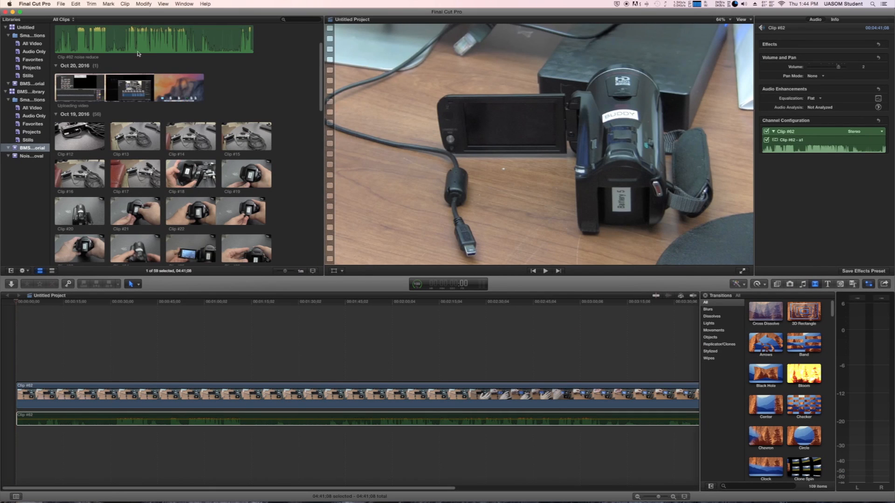
# - Place the Clip #62 noise reduce audio below the original audio at the timeline's start and play its opening, adjusting the system volume
pyautogui.click(113, 42)
pyautogui.moveTo(96, 114); pyautogui.dragTo(17, 437)
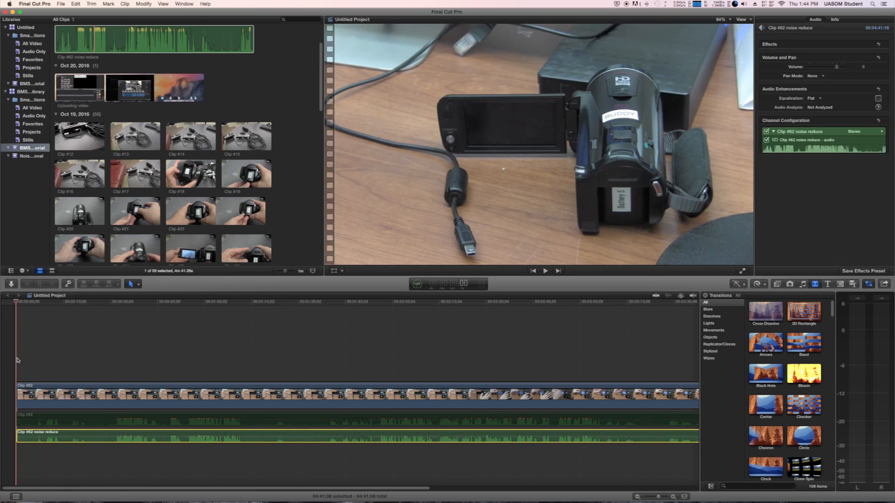
pyautogui.click(547, 271)
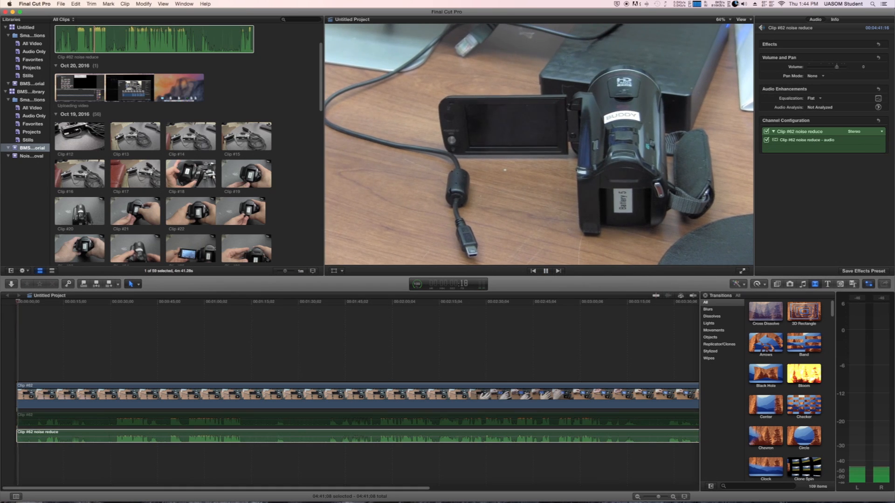
pyautogui.click(745, 4)
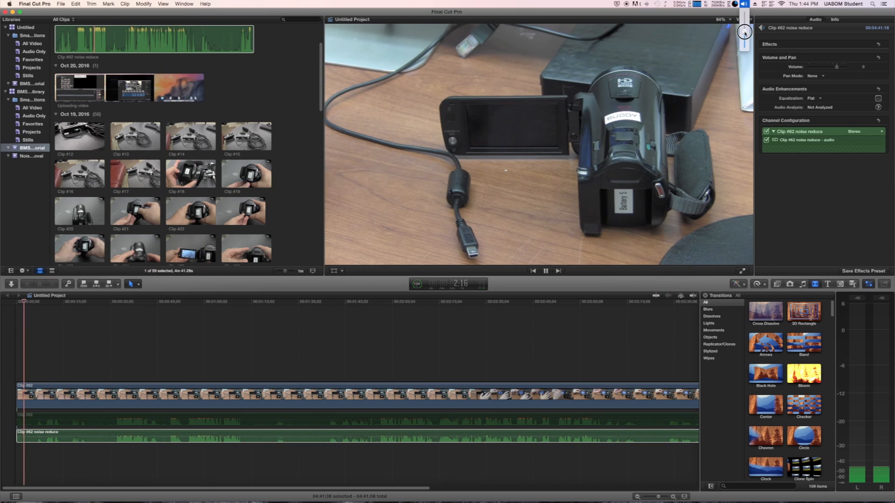
pyautogui.click(745, 23)
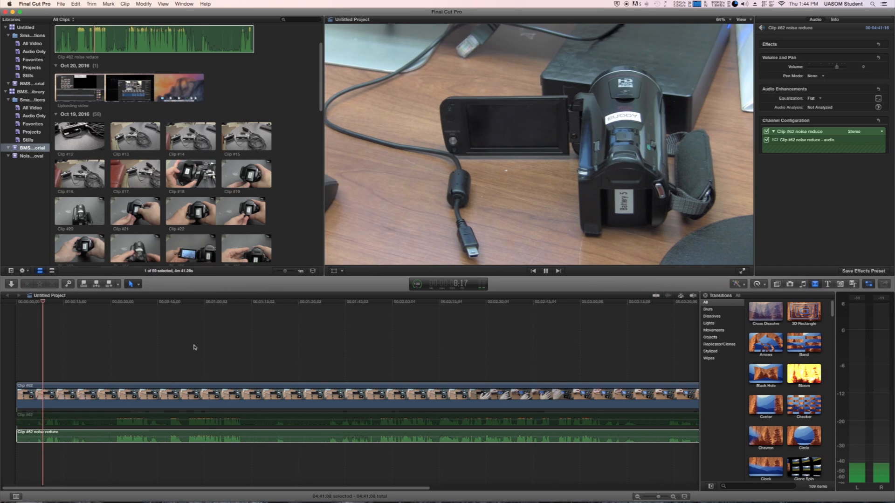
pyautogui.click(546, 272)
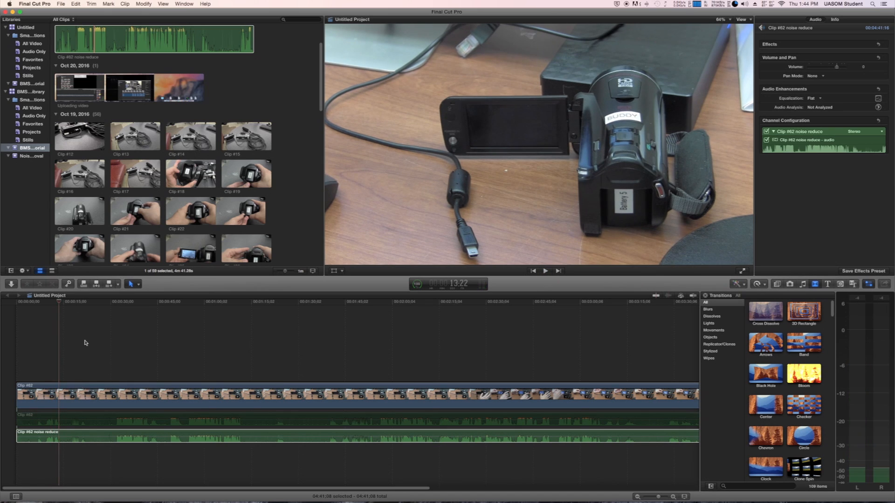
# - Enable the original Clip #62 audio, disable the noise reduce clip, and play from the start to compare the sound
pyautogui.moveTo(56, 306); pyautogui.dragTo(11, 307)
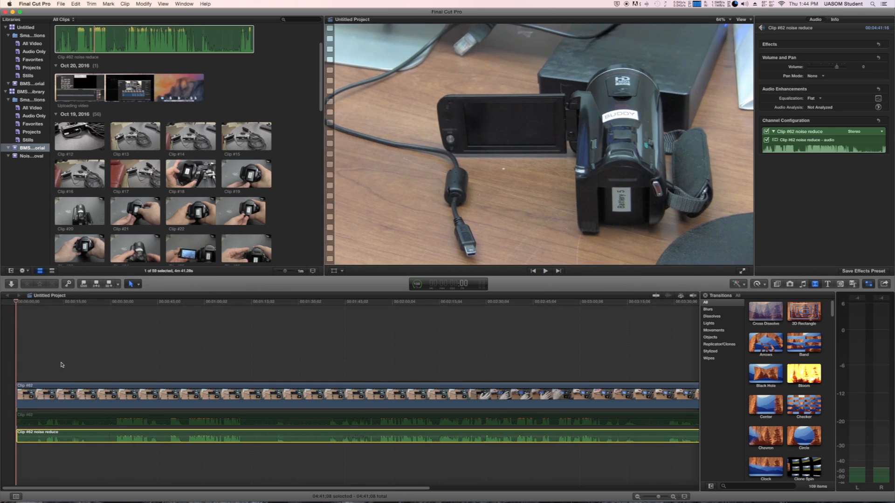
pyautogui.click(87, 393)
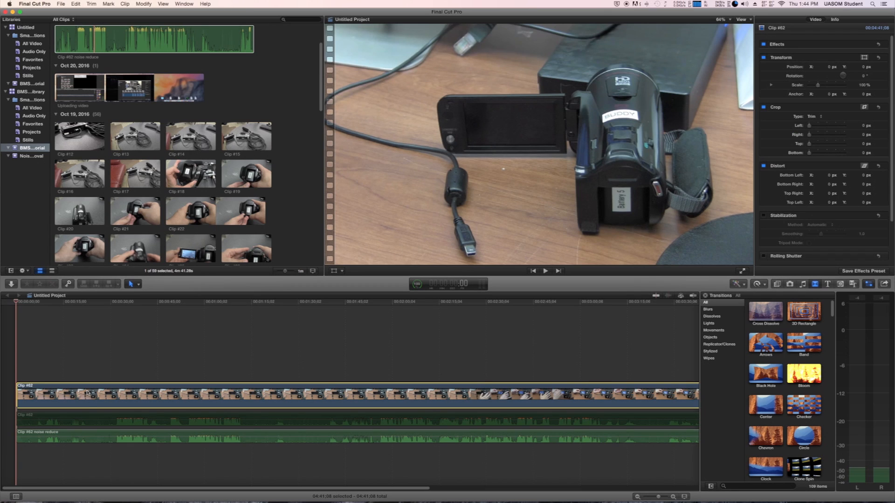
pyautogui.rightClick(88, 415)
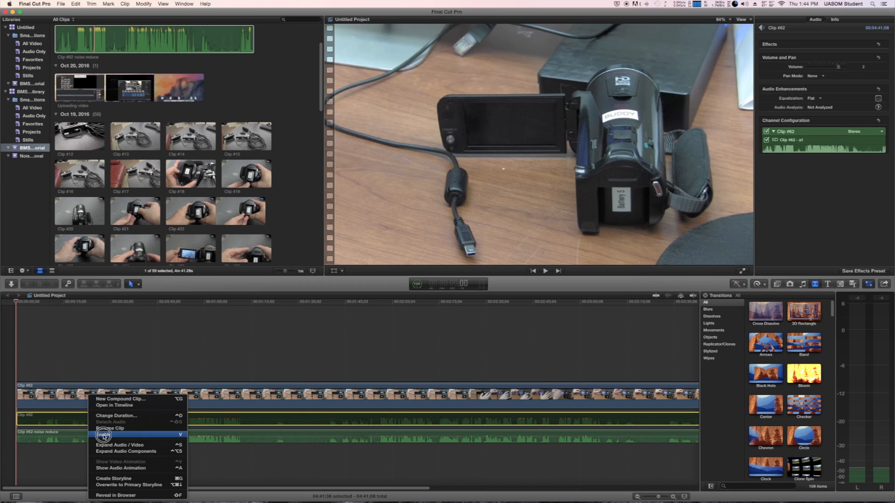
pyautogui.click(89, 435)
pyautogui.rightClick(88, 434)
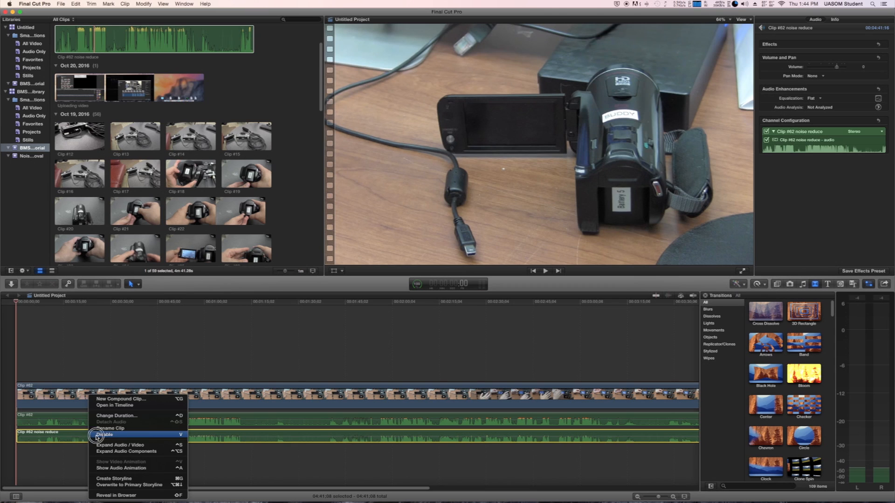
pyautogui.click(93, 436)
pyautogui.click(546, 271)
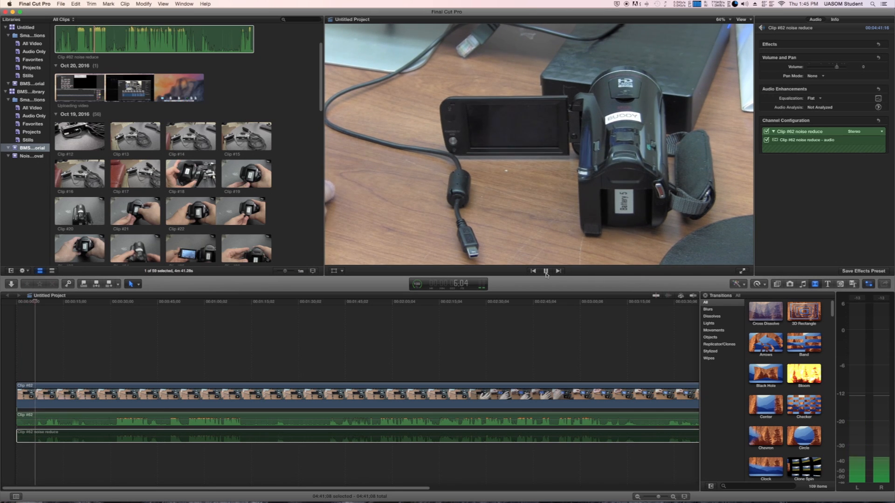
pyautogui.click(546, 271)
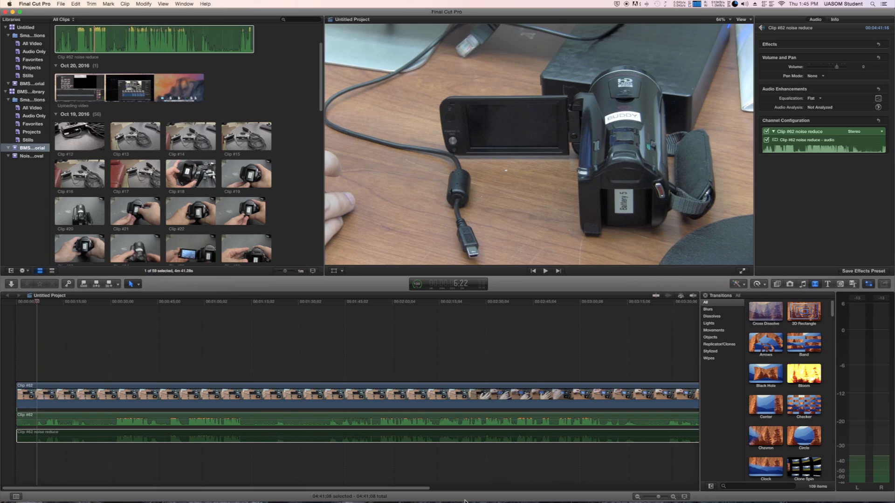